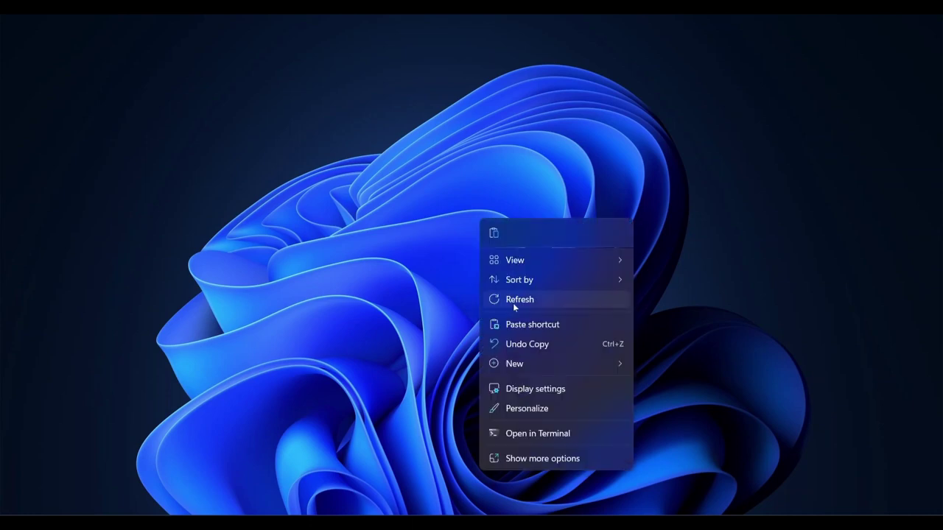
Load the EMIS login page at emis.moegh.com in Chrome's new tab.
left_click(513, 306)
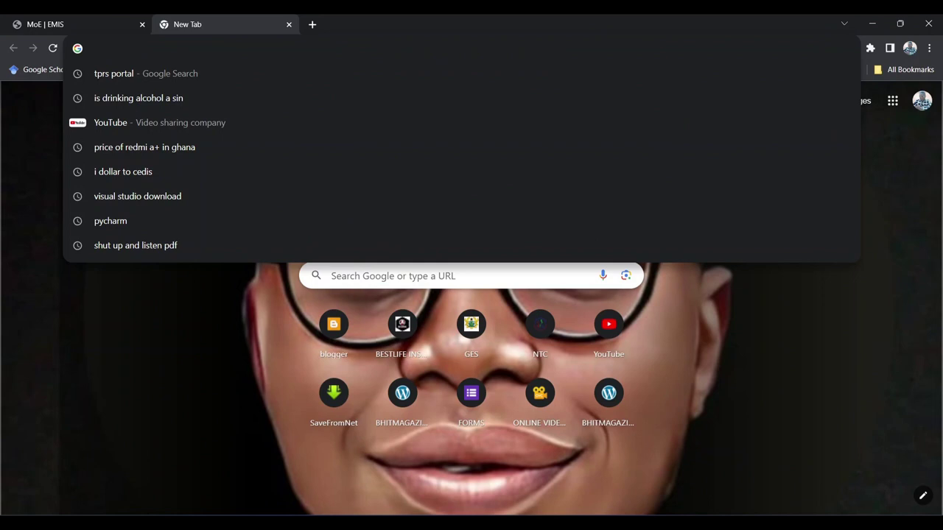
type("emis")
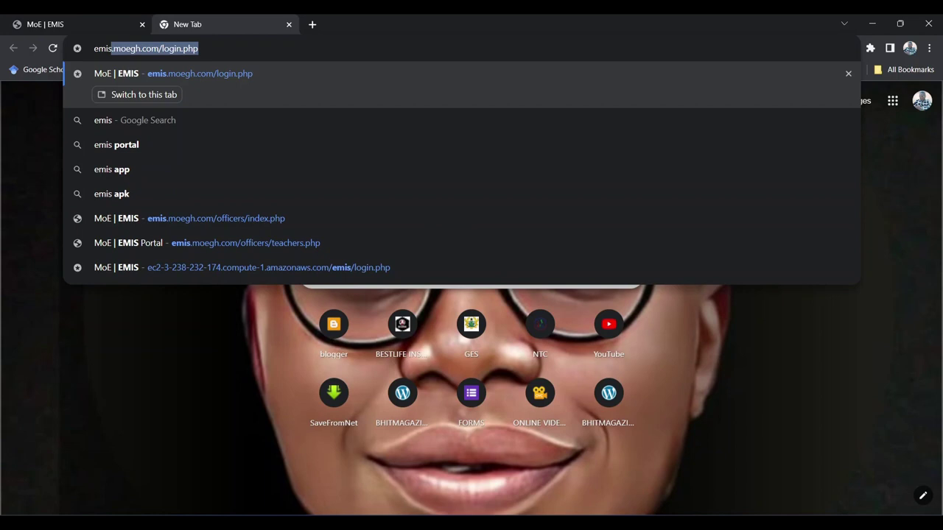
key("Right")
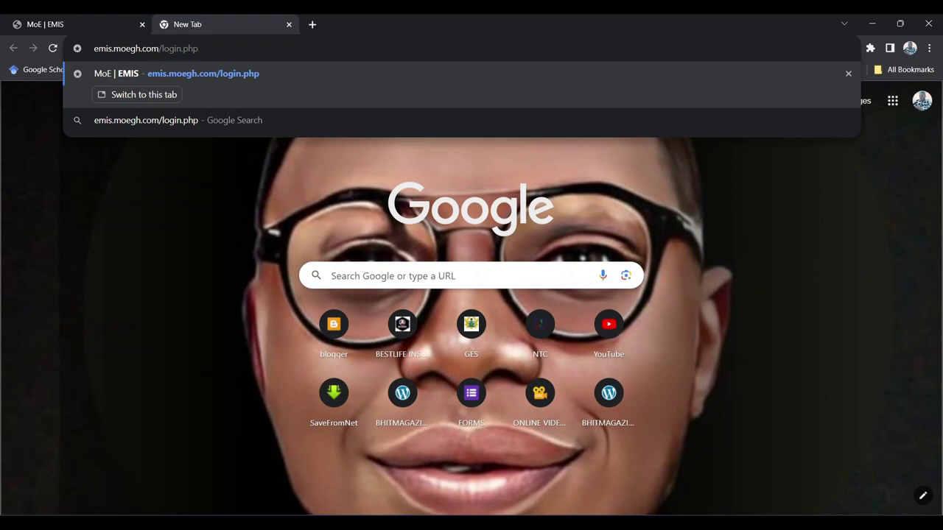
key("Return")
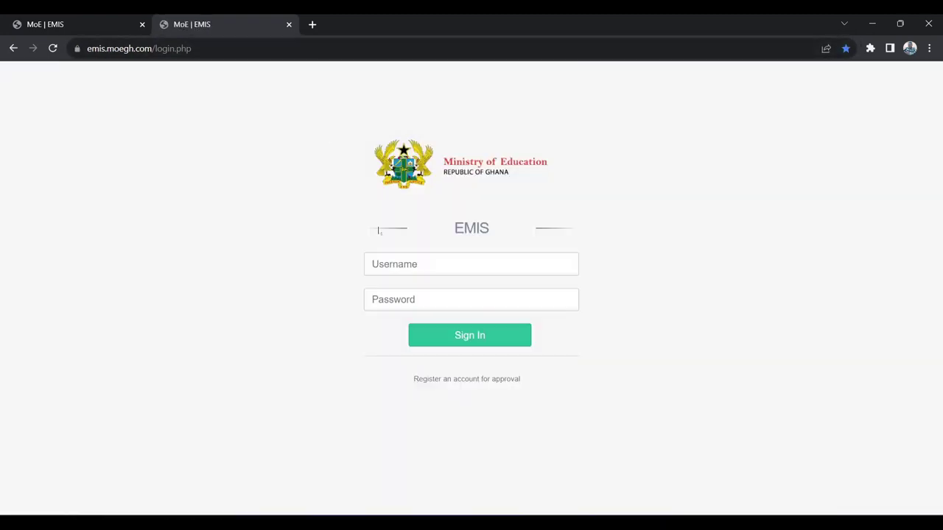
Sign in to EMIS with the school code as username and the account password.
left_click(398, 263)
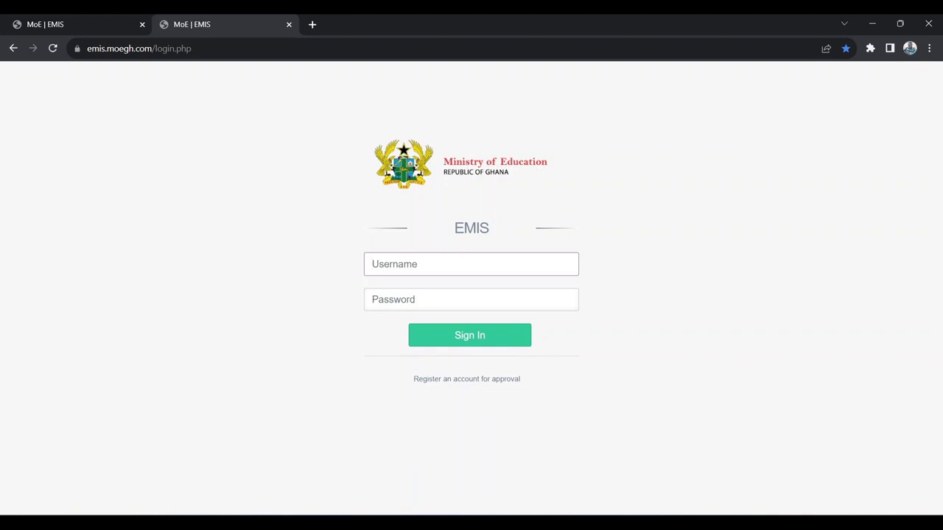
key("Tab")
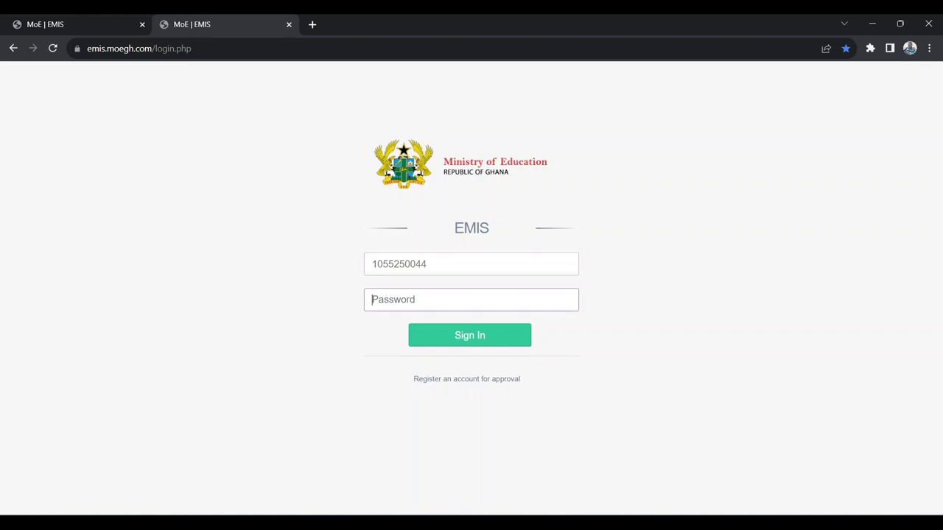
key("BackSpace")
key("BackSpace")
key("BackSpace")
key("BackSpace")
left_click(457, 339)
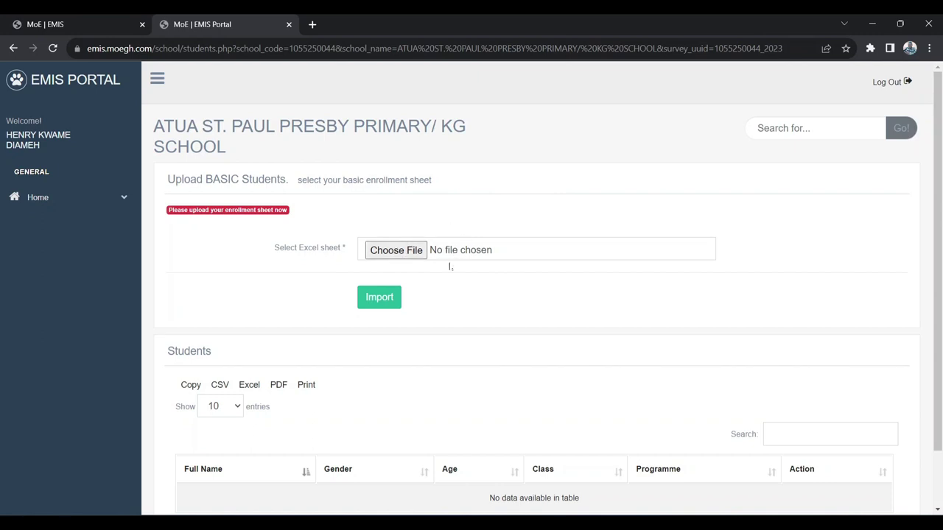
Attach the ATUA St. Paul Basic 2023 .xlsx file from Downloads to the upload form.
left_click(394, 250)
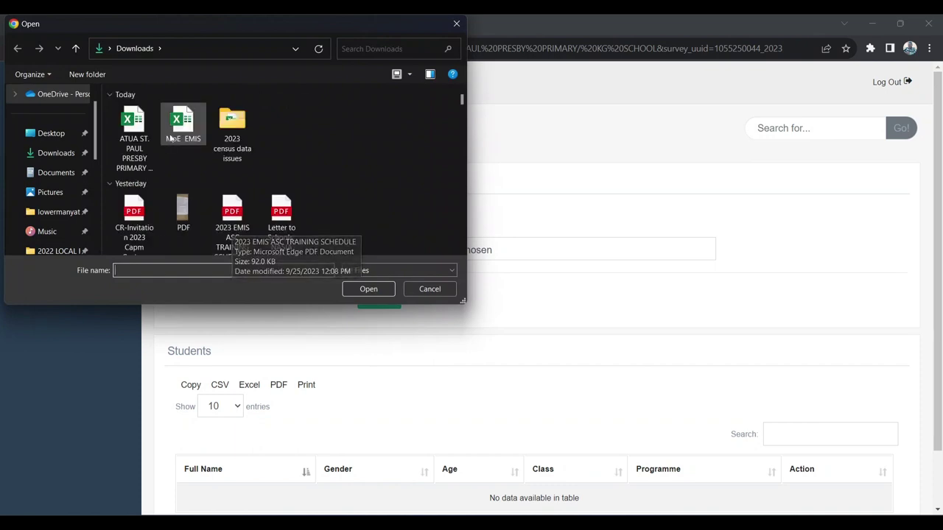
left_click(134, 124)
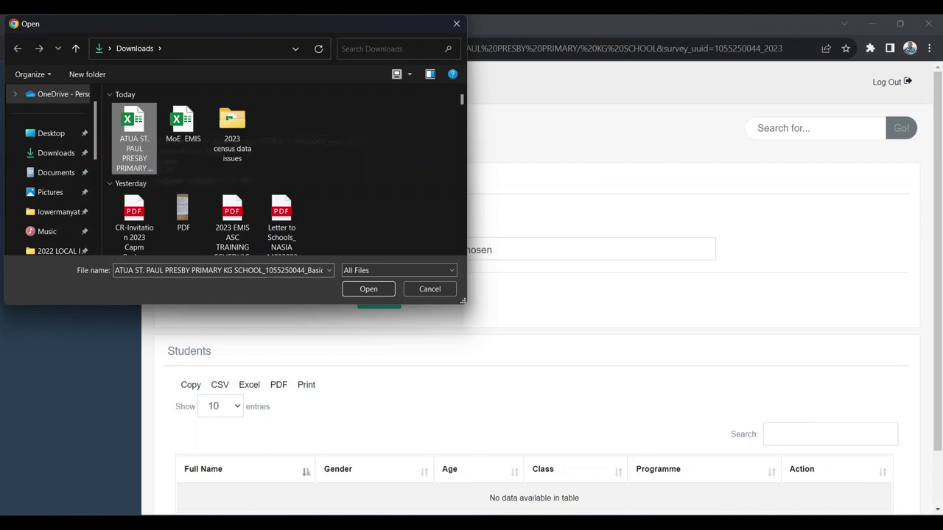
left_click(365, 289)
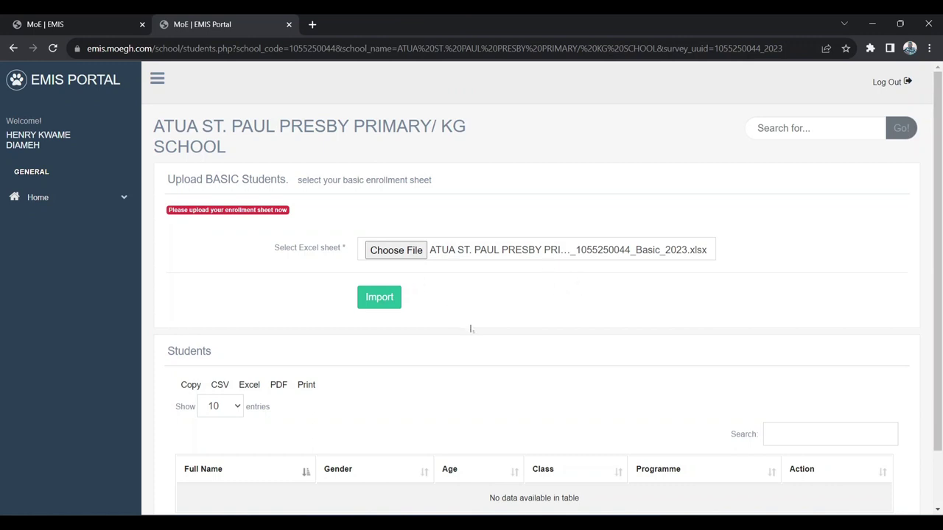
Import the enrollment sheet and scroll the Students table to check the 328 entries.
left_click(377, 302)
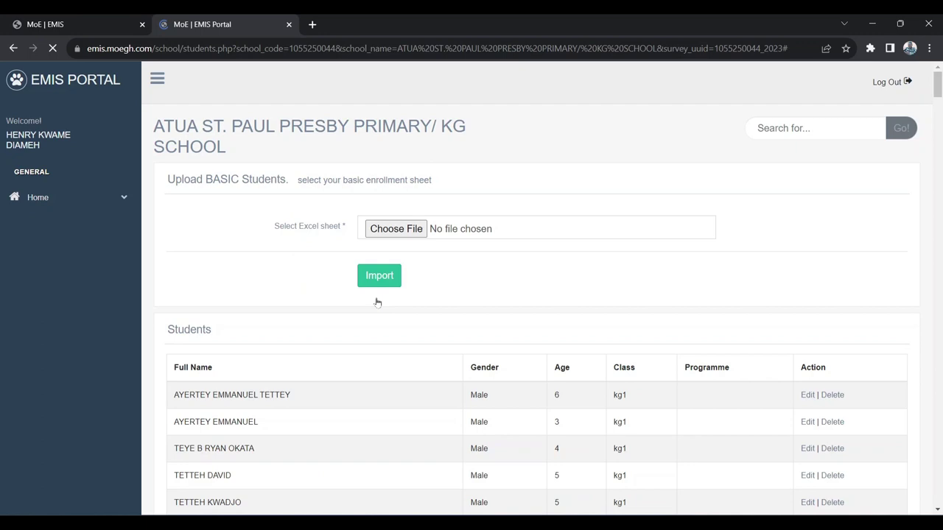
scroll(431, 368, "down", 2)
scroll(431, 369, "down", 1)
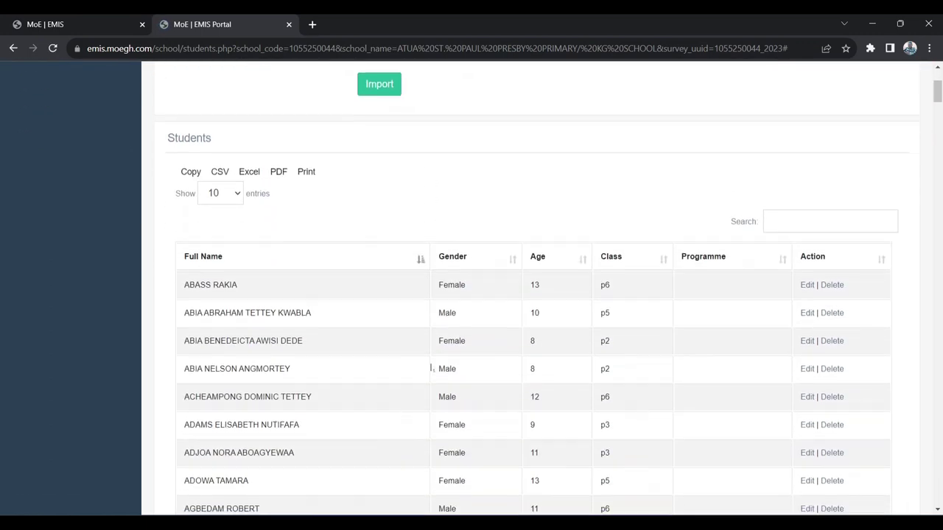
scroll(432, 369, "down", 1)
scroll(432, 368, "down", 1)
scroll(431, 368, "down", 1)
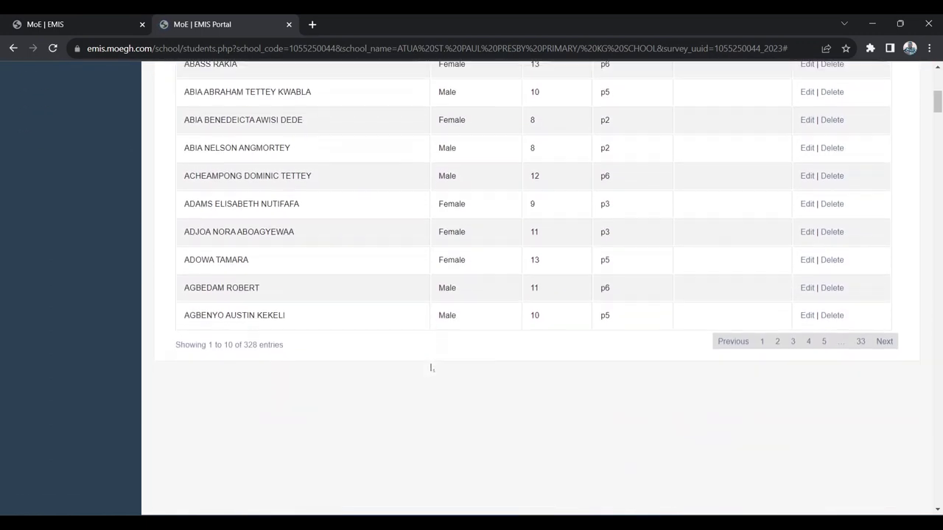
scroll(431, 365, "up", 1)
scroll(432, 361, "up", 3)
scroll(431, 357, "up", 2)
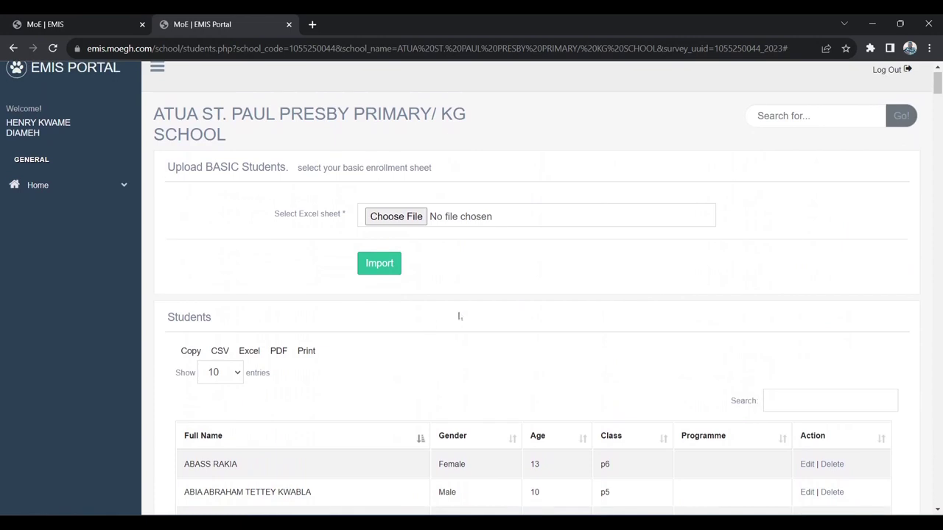
scroll(442, 339, "down", 4)
scroll(458, 316, "down", 1)
scroll(458, 317, "up", 1)
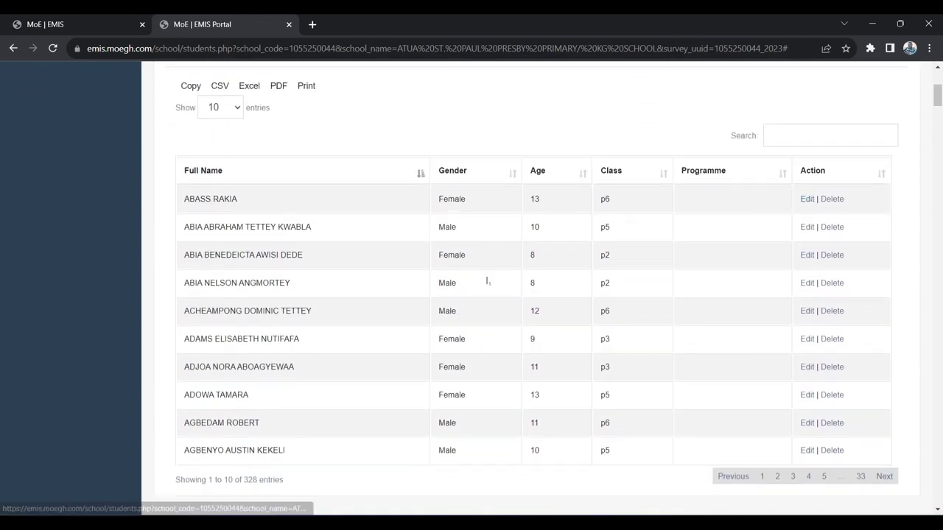
scroll(486, 280, "down", 2)
scroll(486, 280, "up", 5)
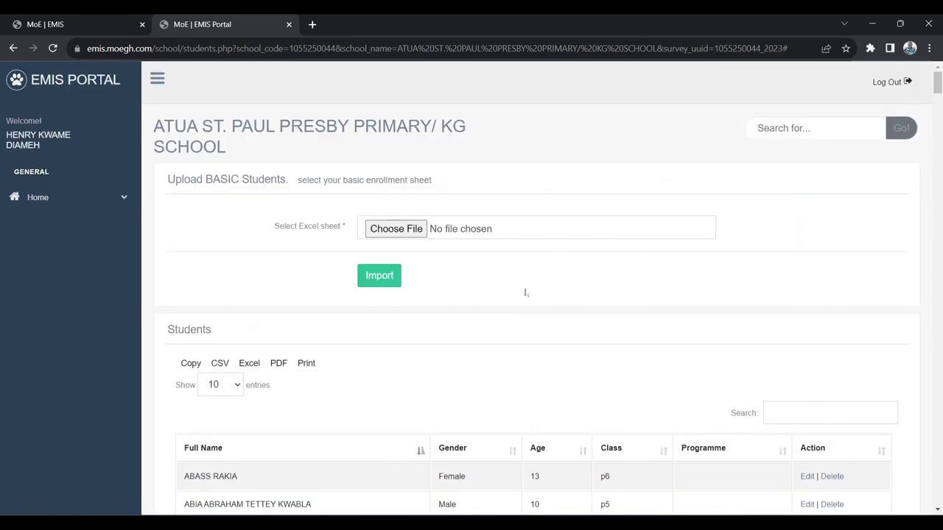
scroll(525, 293, "down", 1)
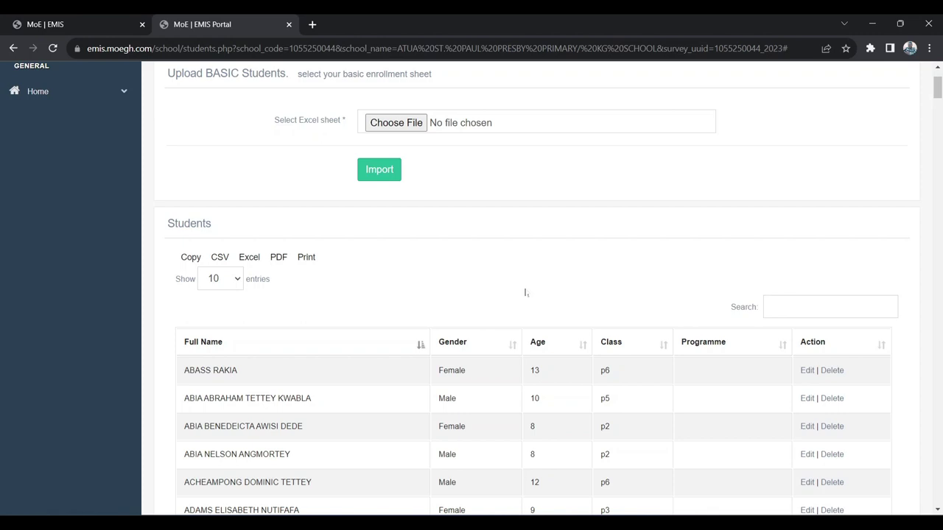
scroll(526, 293, "up", 1)
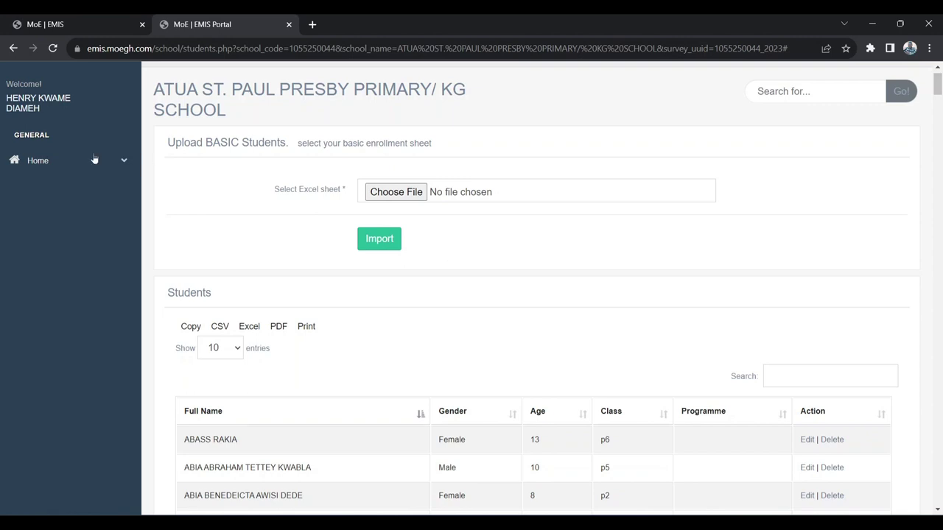
Reopen the Students page via the Home sidebar menu and scroll through the list.
left_click(21, 160)
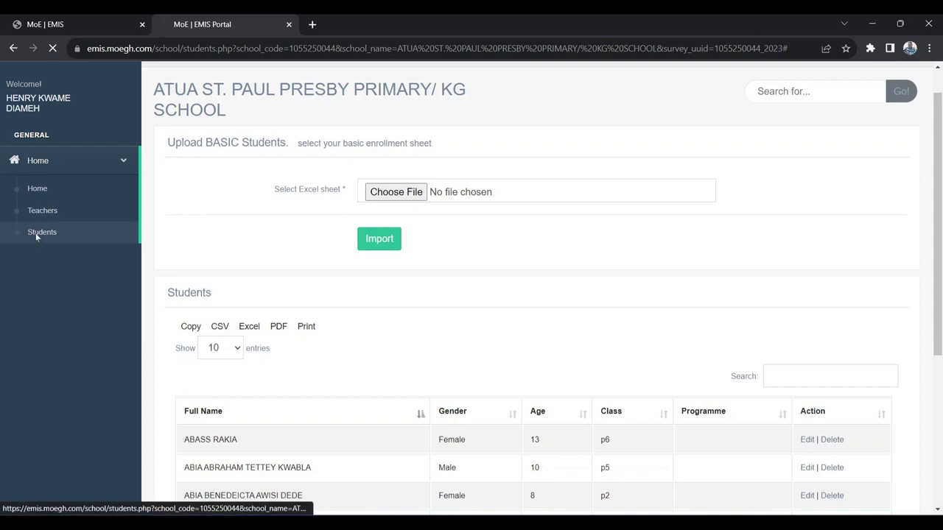
left_click(34, 233)
scroll(202, 322, "down", 3)
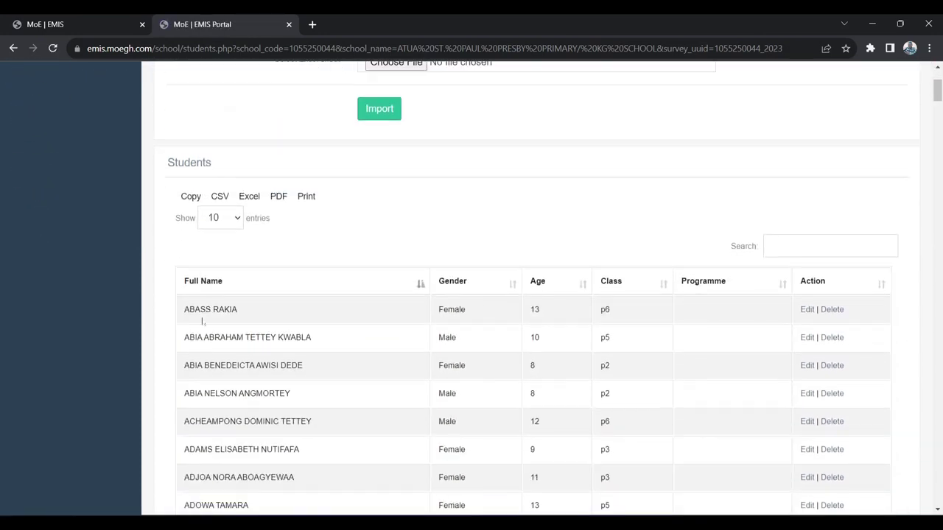
scroll(267, 317, "down", 2)
scroll(279, 395, "down", 1)
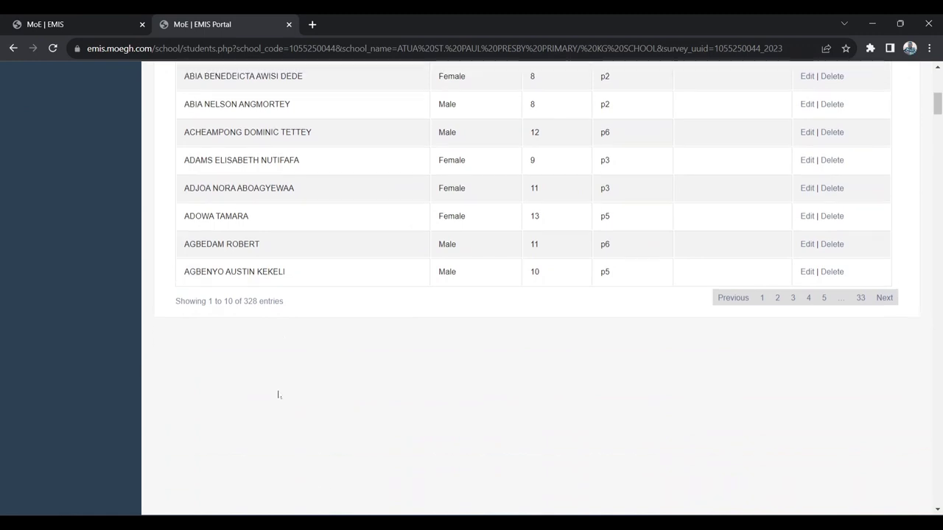
scroll(278, 393, "up", 1)
scroll(471, 294, "up", 1)
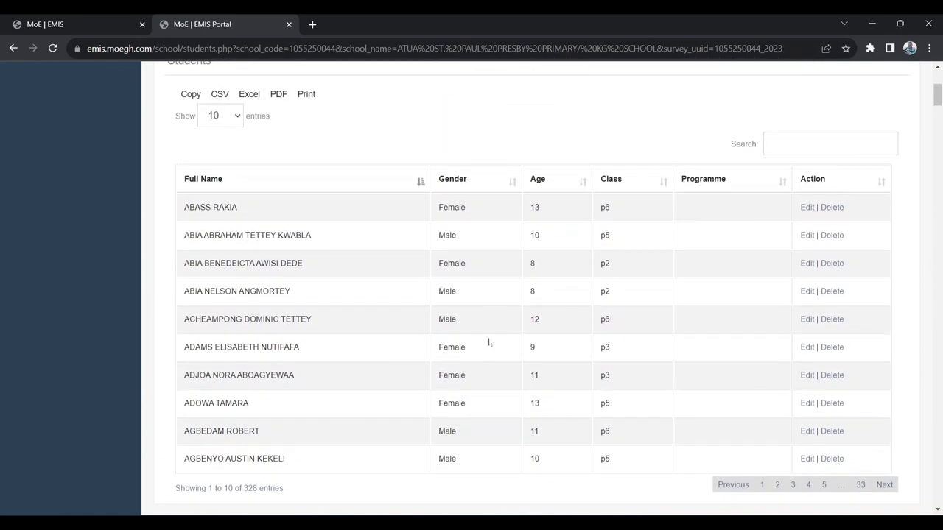
Review the 328 student records and dismiss the WhatsApp notification.
scroll(491, 340, "down", 2)
scroll(342, 264, "up", 5)
scroll(343, 264, "up", 1)
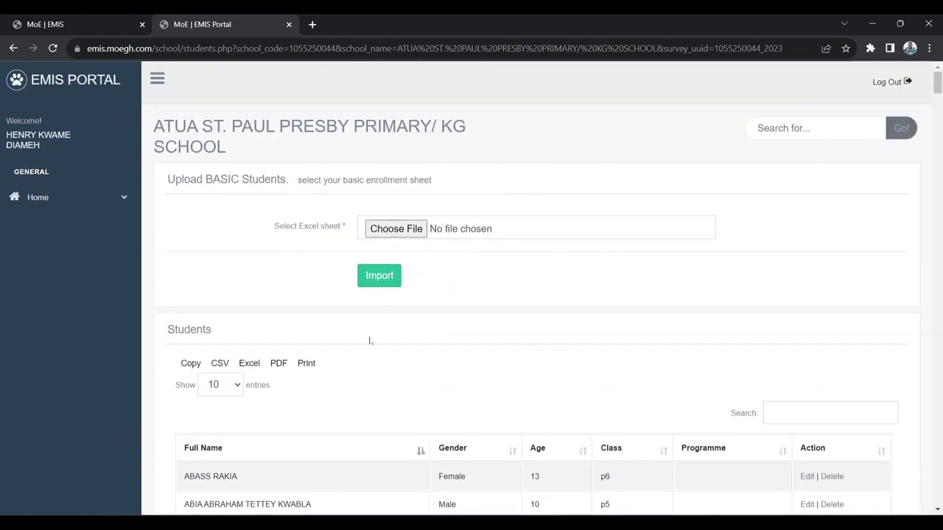
scroll(370, 340, "down", 2)
scroll(370, 340, "down", 1)
scroll(370, 340, "down", 1)
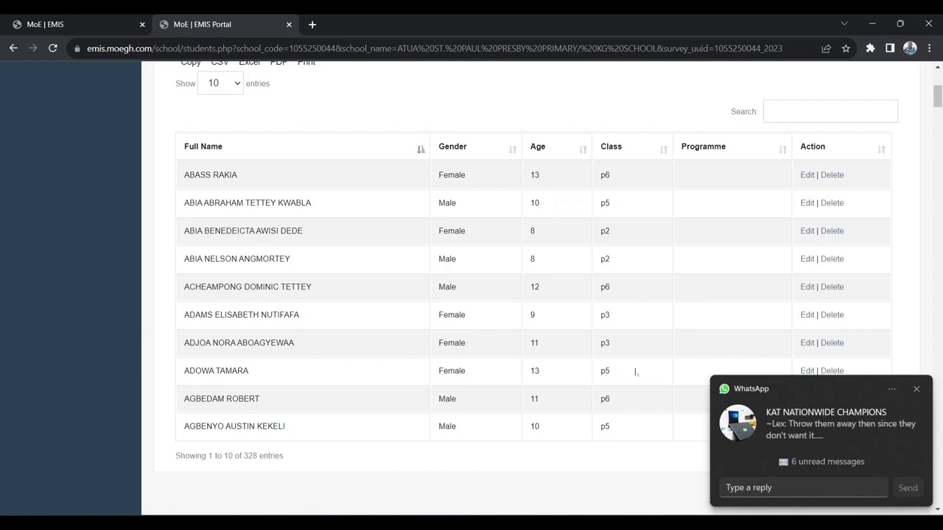
left_click(915, 389)
left_click(723, 343)
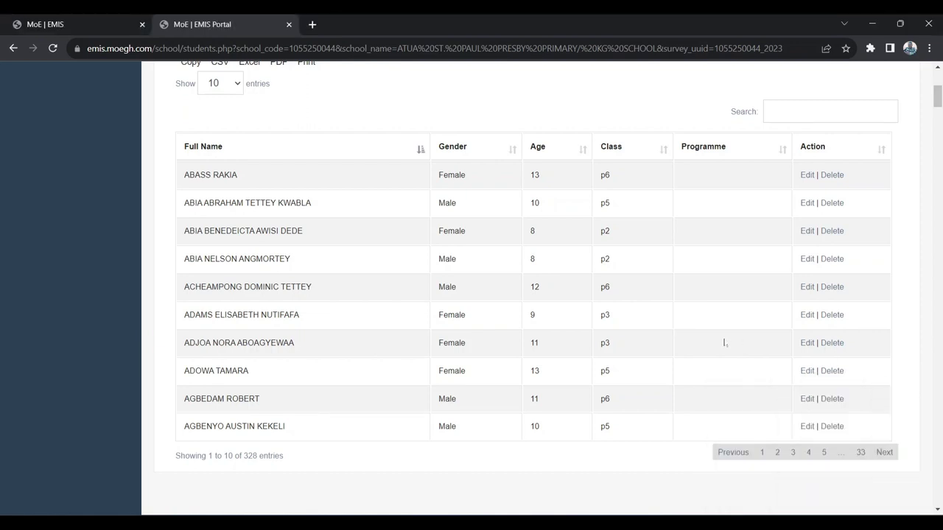